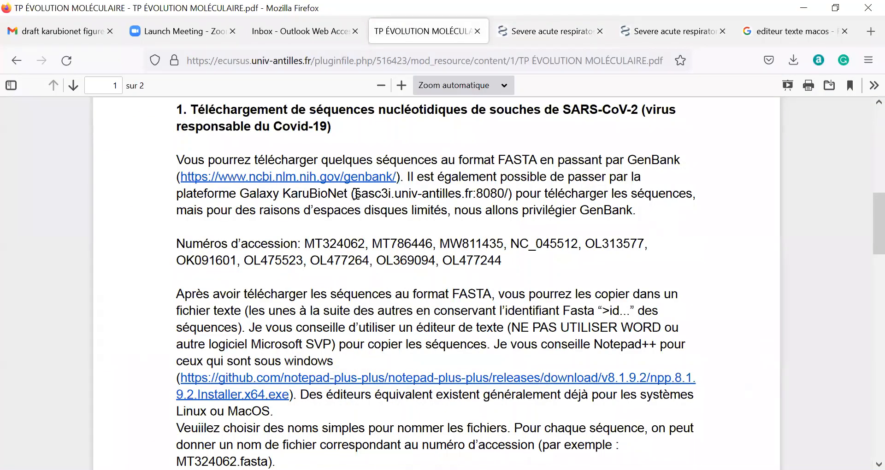
Copy the Galaxy server address sasc3i.univ-antilles.fr:8080/ from the handout PDF into a new tab.
drag(355, 193, 509, 191)
key(ctrl+c)
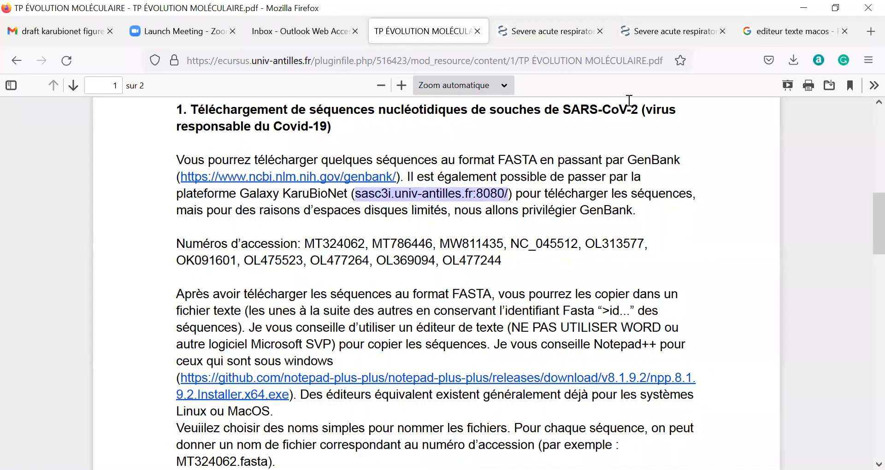
click(864, 40)
Load sasc3i.univ-antilles.fr:8080/ to reach the KaruBioNet Galaxy welcome page.
key(ctrl+v)
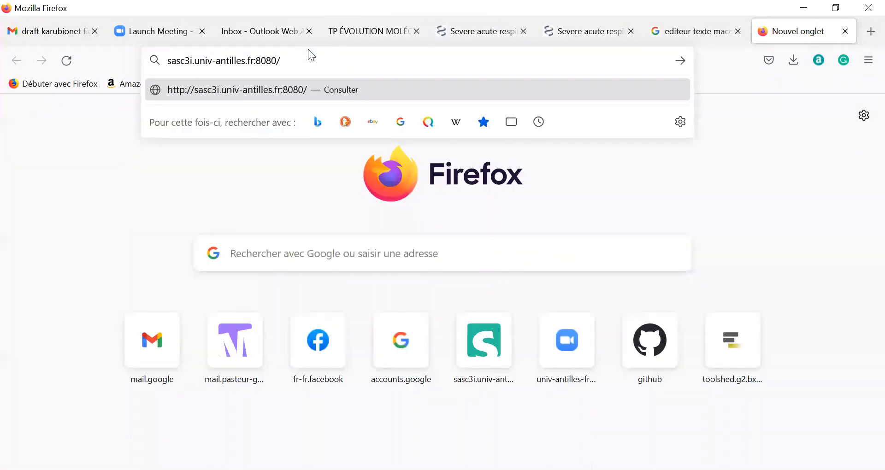
key(Return)
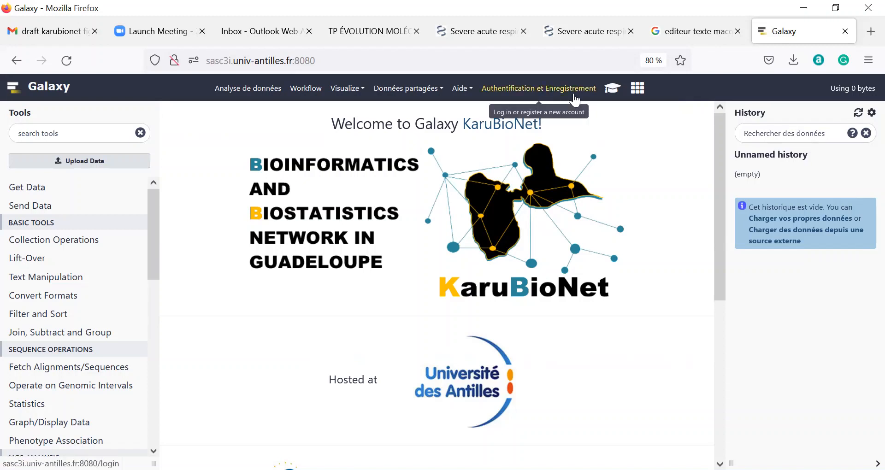
Go to the Authentification et Enregistrement login page and select its name and password fields.
click(544, 92)
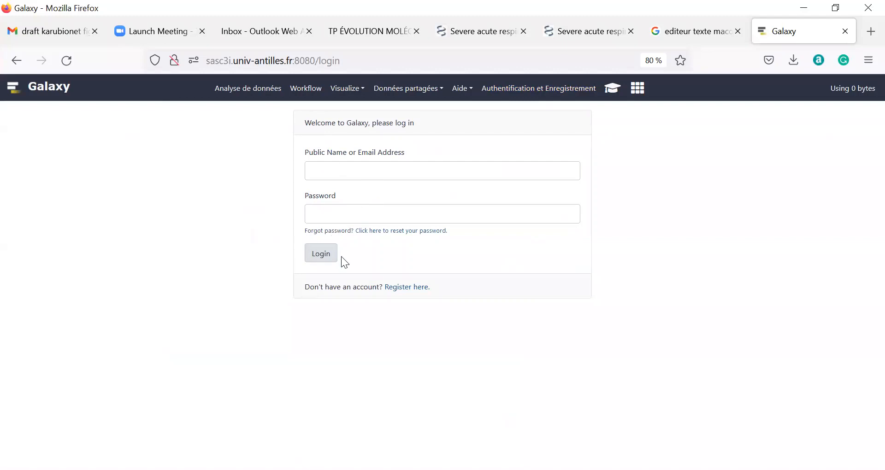
click(339, 171)
click(322, 215)
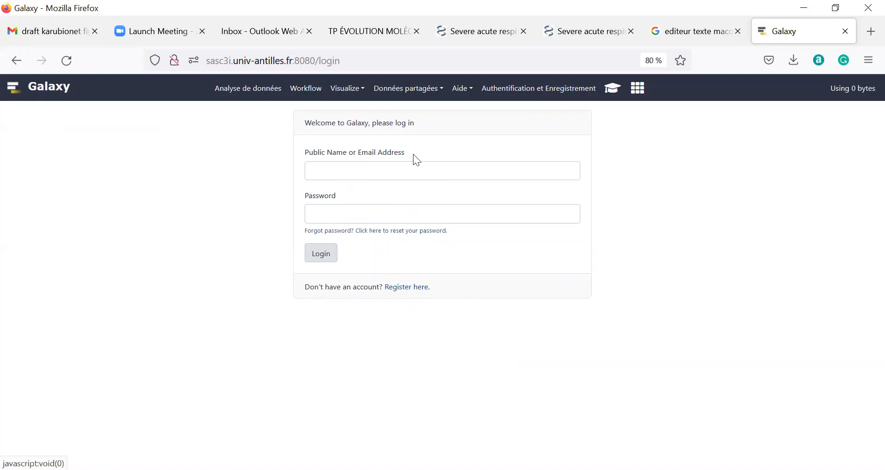
Switch to the registration form and enter the account e-mail address.
click(409, 287)
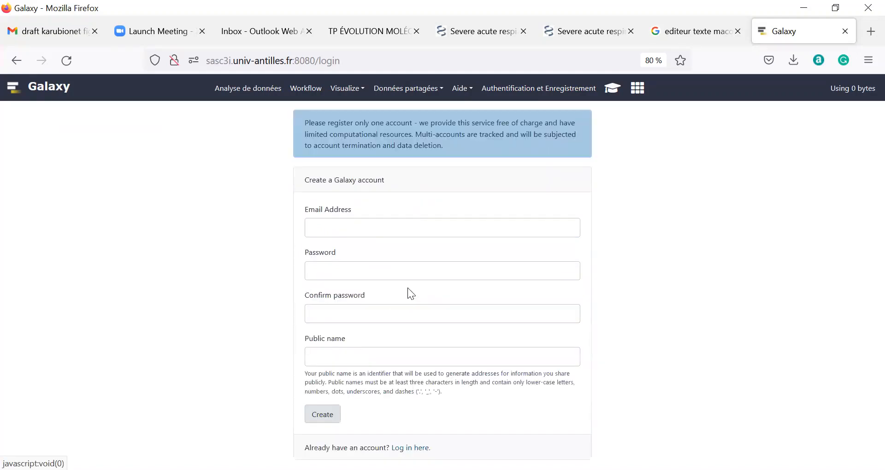
click(330, 231)
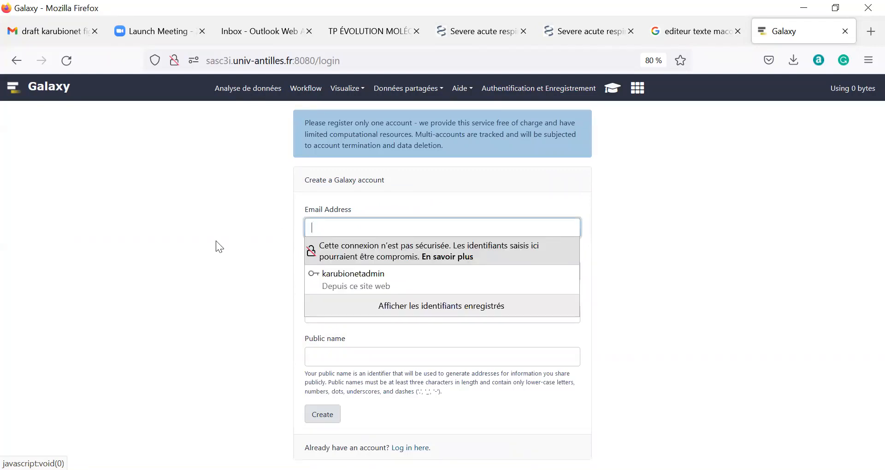
click(216, 241)
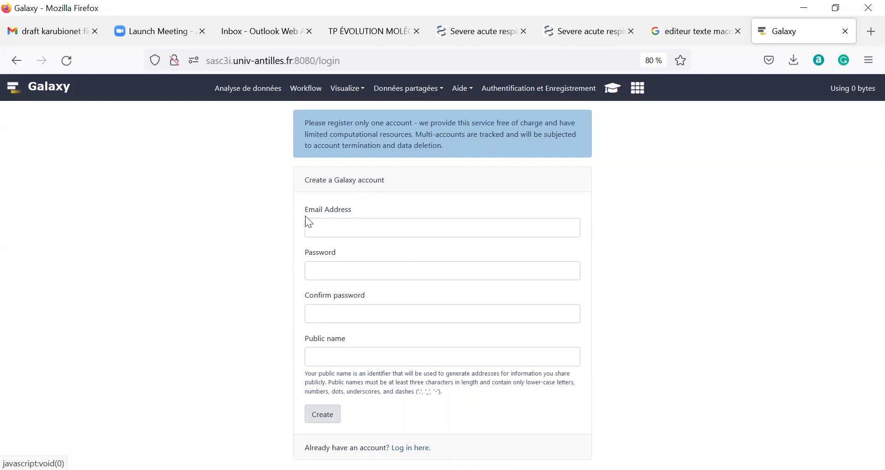
click(339, 224)
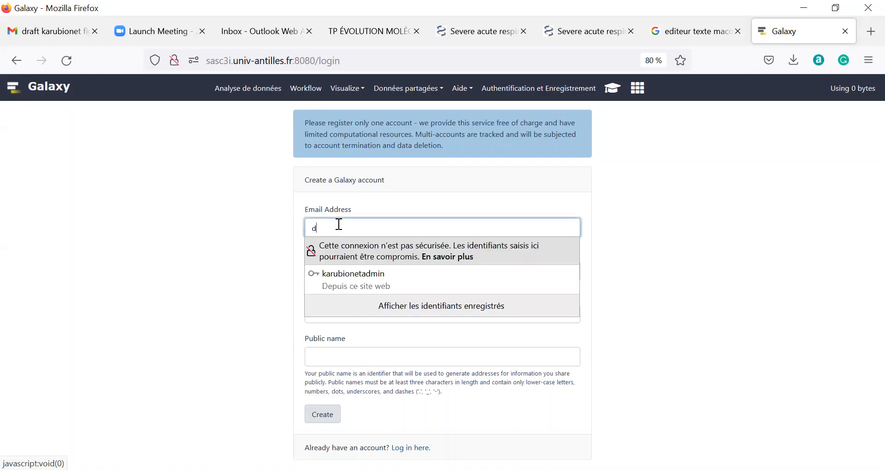
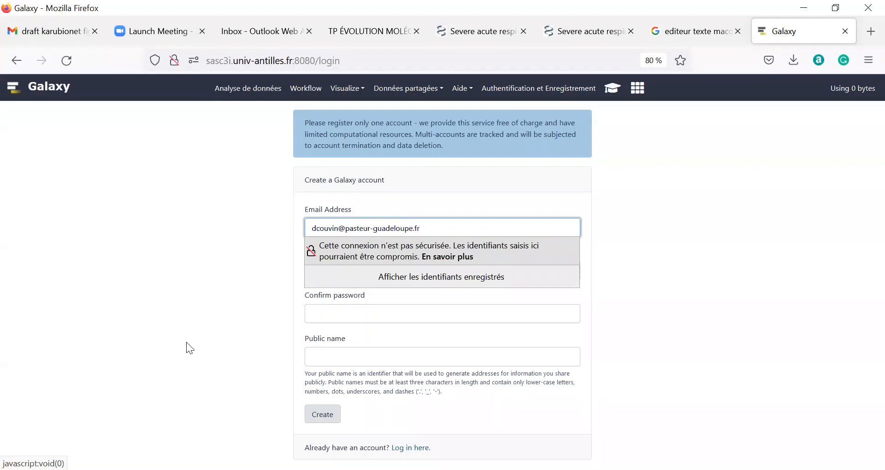
Enter and confirm the password, fill in the public name, then return to the welcome page.
click(325, 271)
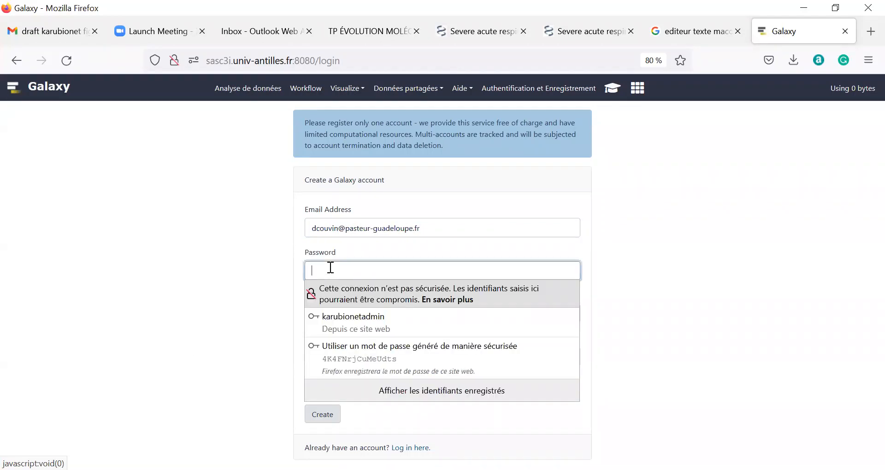
text(•••••••••)
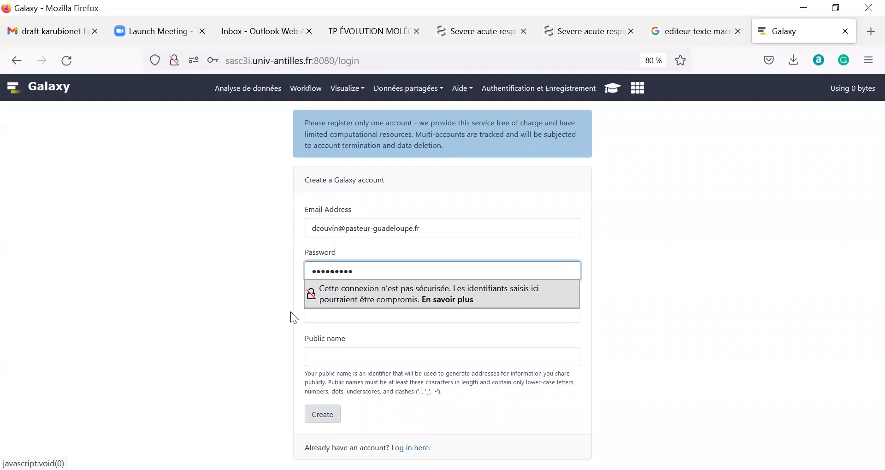
click(337, 317)
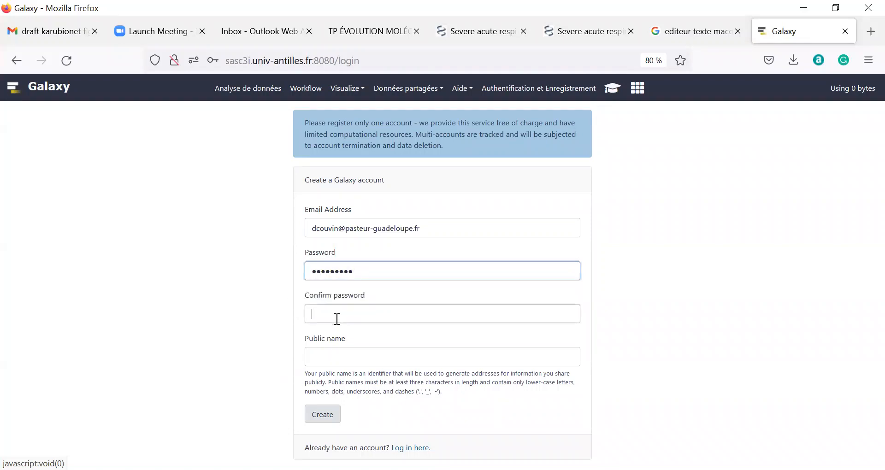
text(•••••••••)
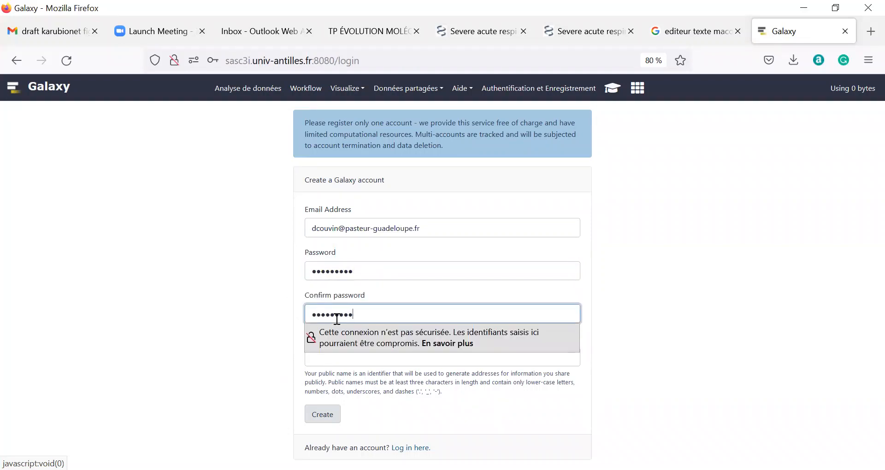
click(333, 357)
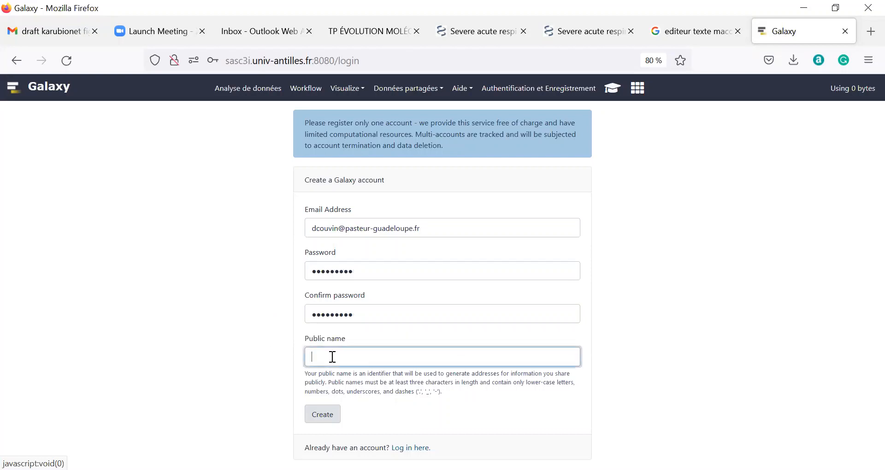
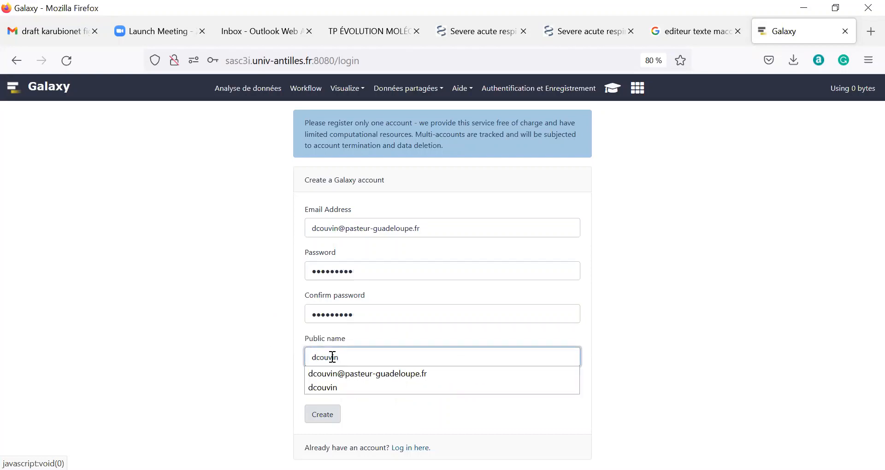
click(197, 325)
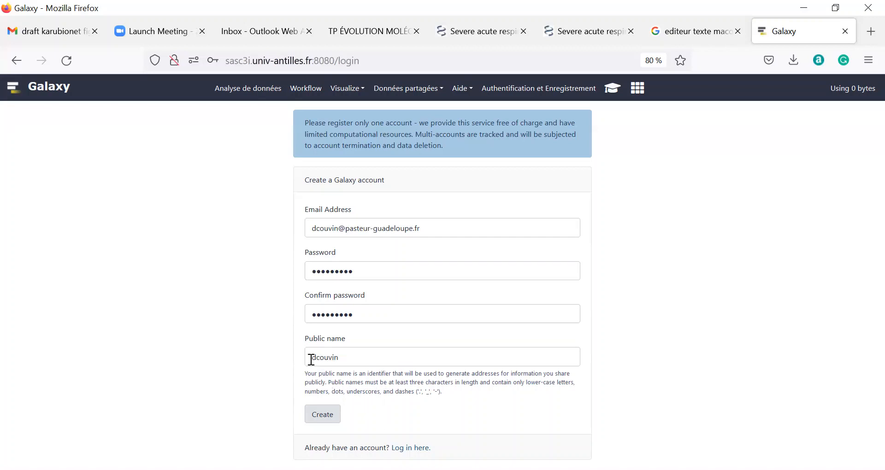
drag(306, 357, 366, 352)
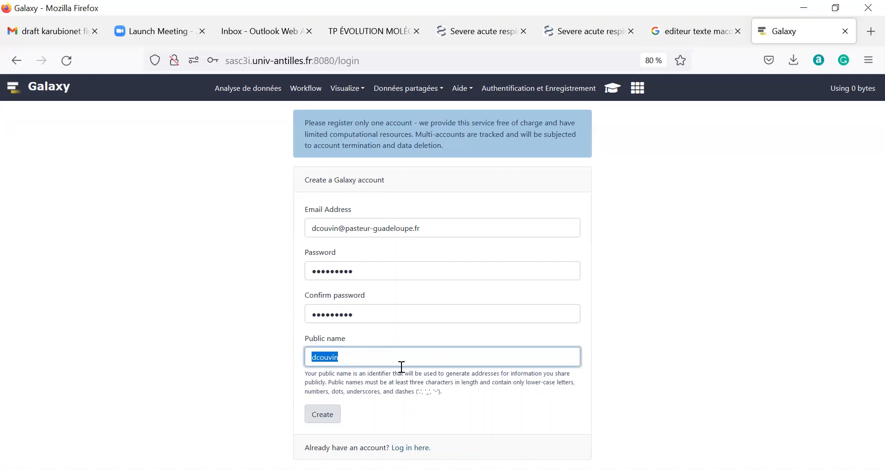
click(219, 334)
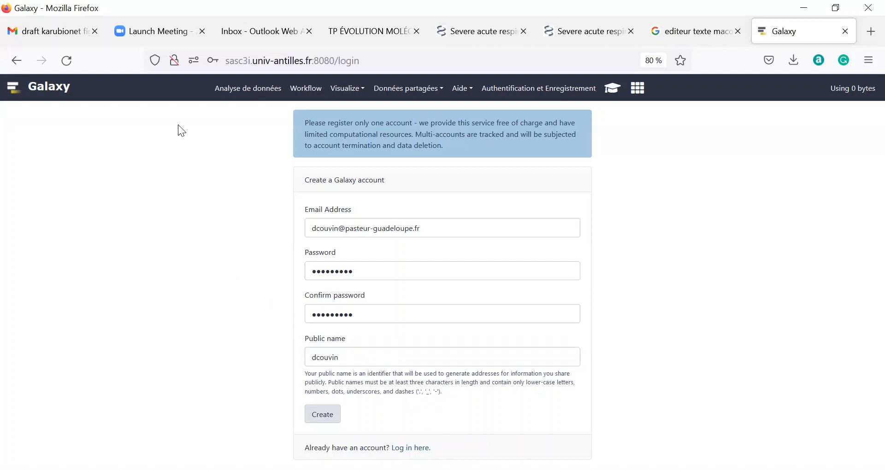
click(54, 92)
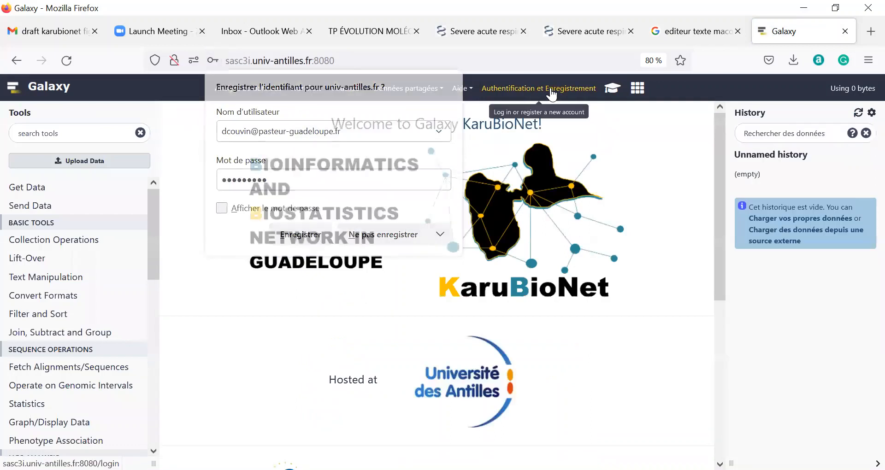
Log in with the account's public name and password.
click(554, 92)
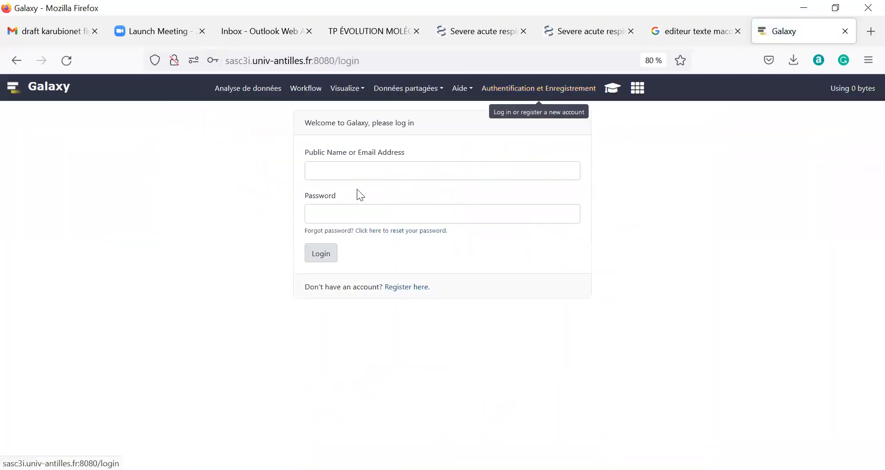
click(343, 178)
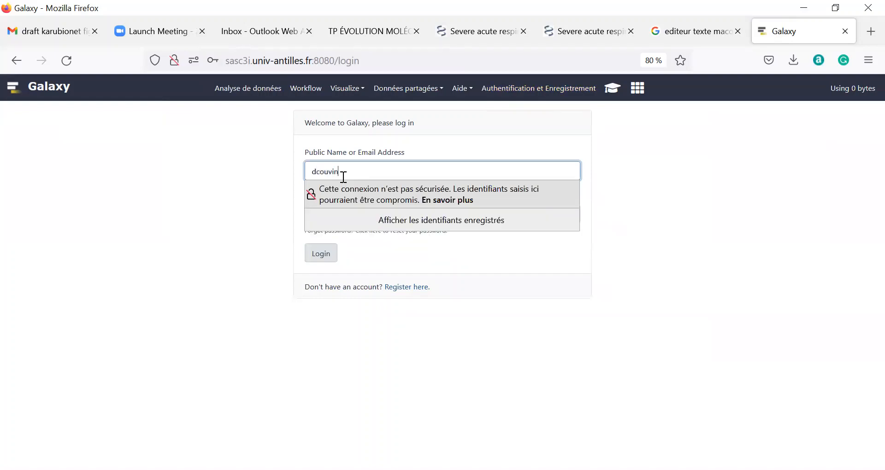
key(Tab)
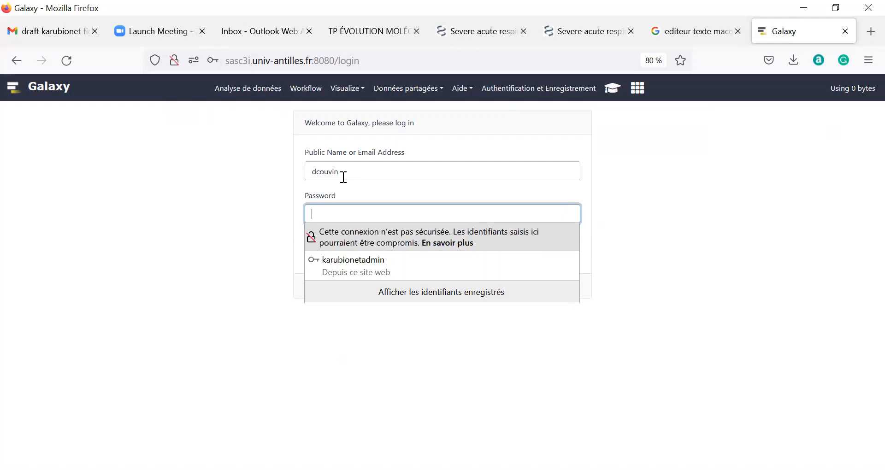
text(•••)
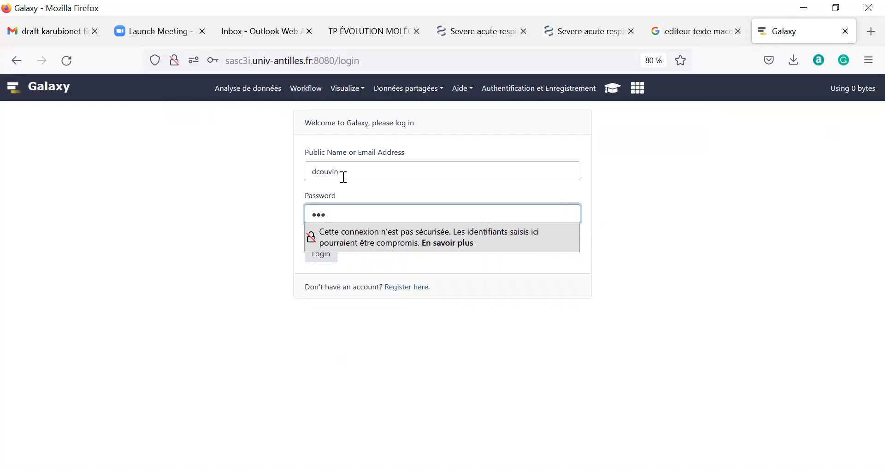
text(••••••)
key(Return)
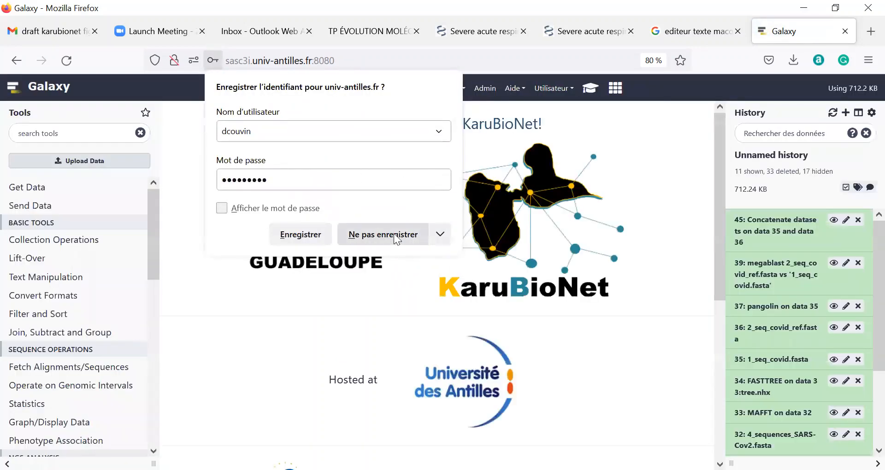
Decline Firefox's offer to save the login, then bring up the Upload Data window.
click(394, 233)
scroll(845, 276, down, 2)
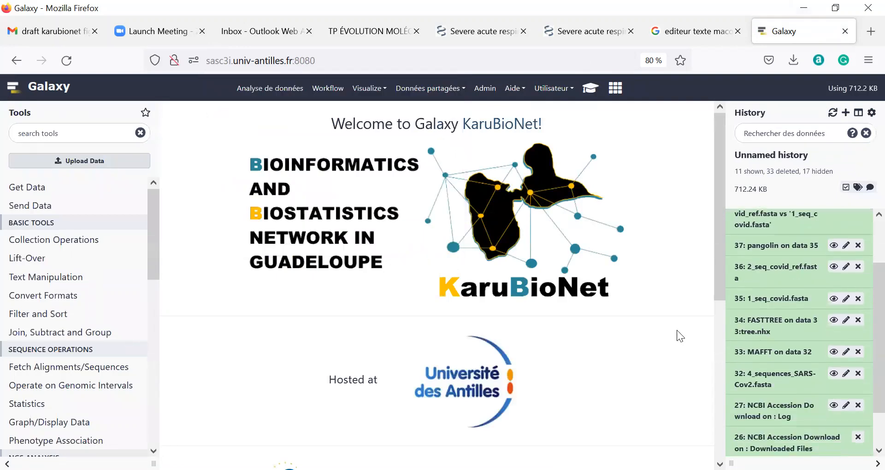
scroll(679, 336, down, 2)
scroll(775, 324, down, 2)
scroll(775, 324, up, 3)
scroll(624, 217, up, 2)
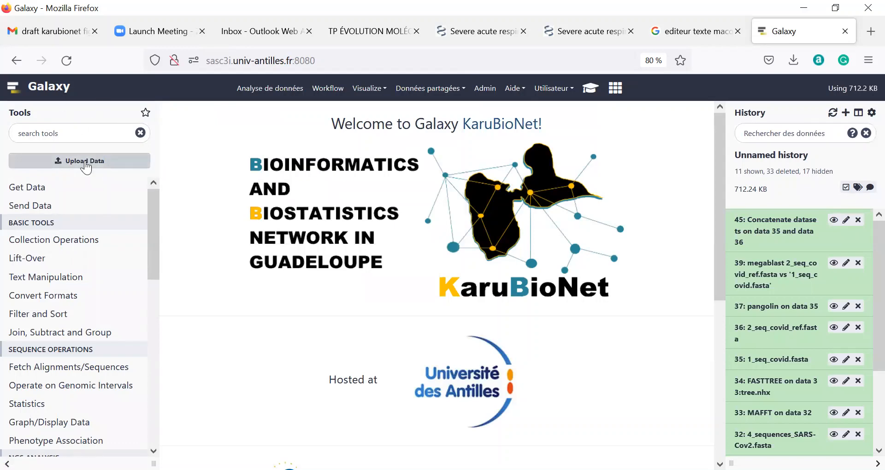
click(86, 165)
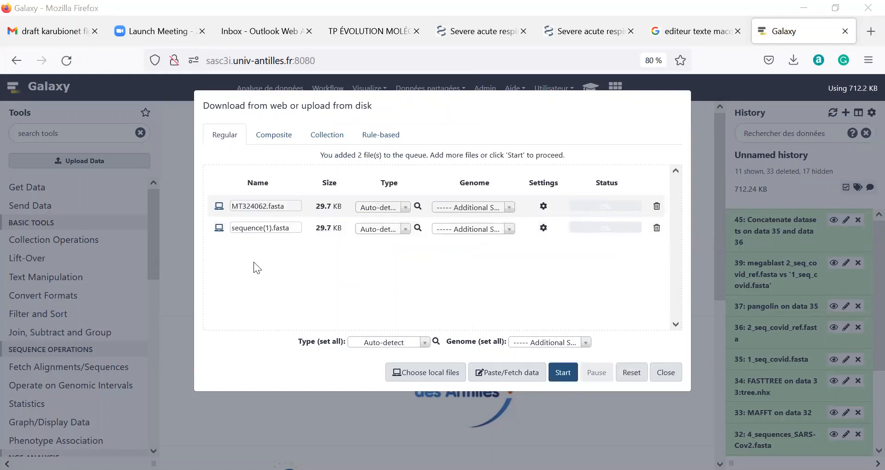
Rename the second queued file from sequence(1).fasta to NC_XXXXX.fasta.
triple_click(269, 229)
click(269, 233)
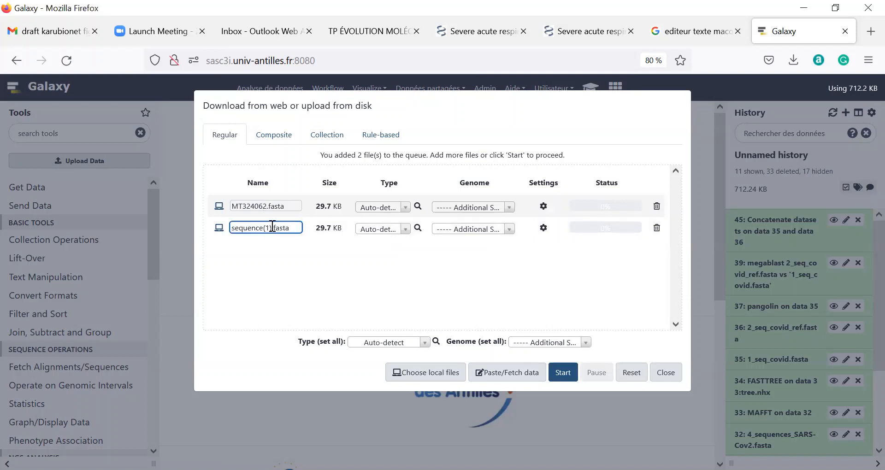
drag(272, 233, 227, 232)
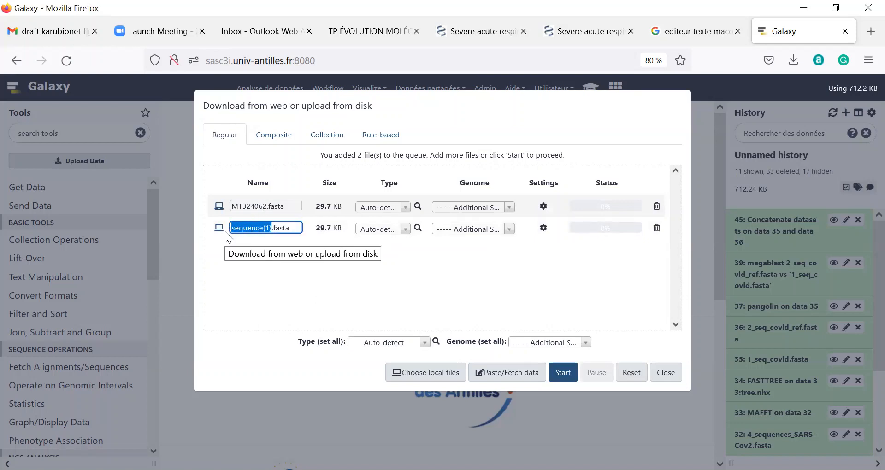
text(NC_XXXXXX)
key(BackSpace)
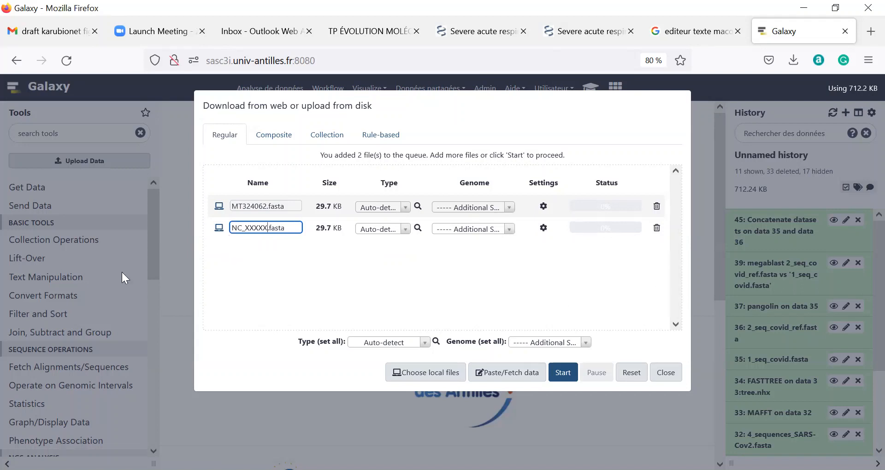
click(289, 207)
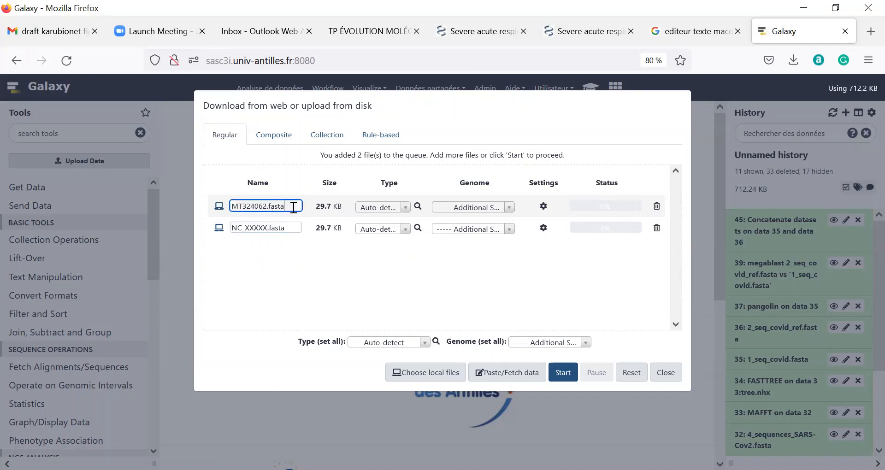
drag(291, 206, 268, 206)
Set MT324062.fasta's type to fasta, keep the second on Auto-detect, and start the upload.
click(405, 207)
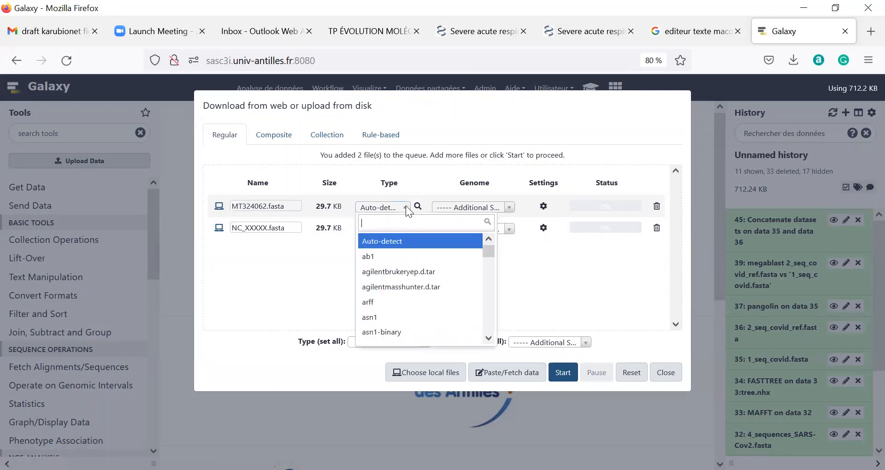
scroll(389, 249, down, 3)
scroll(390, 258, up, 3)
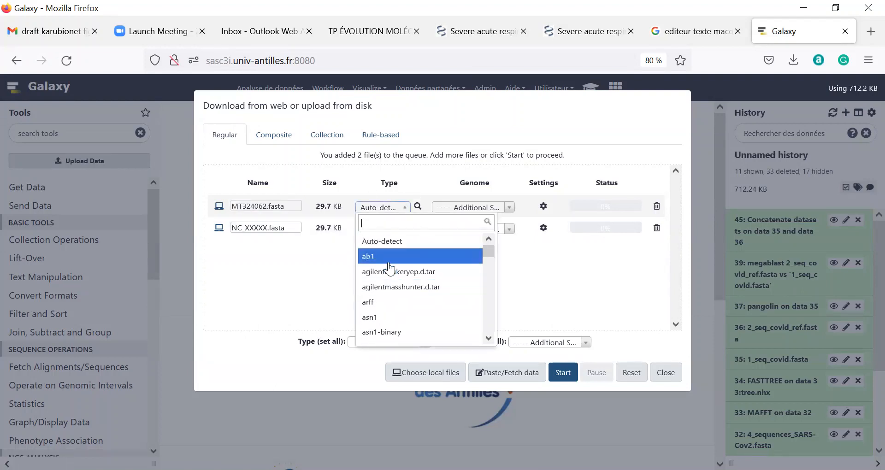
text(fa)
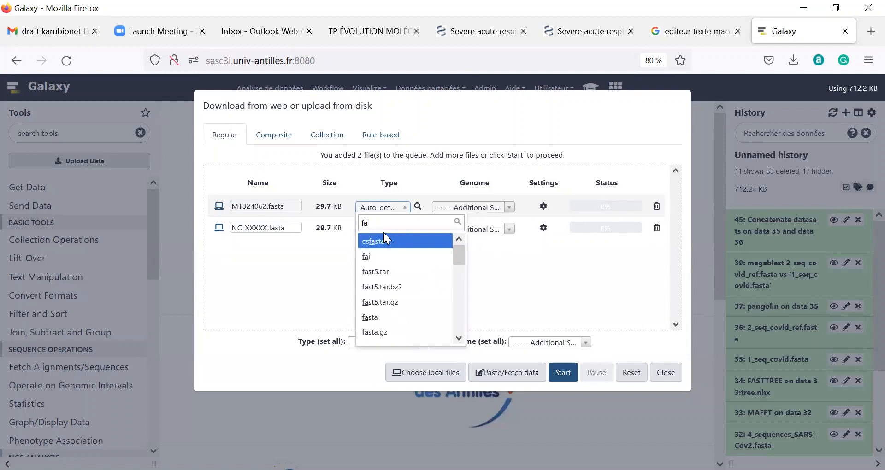
text(sta)
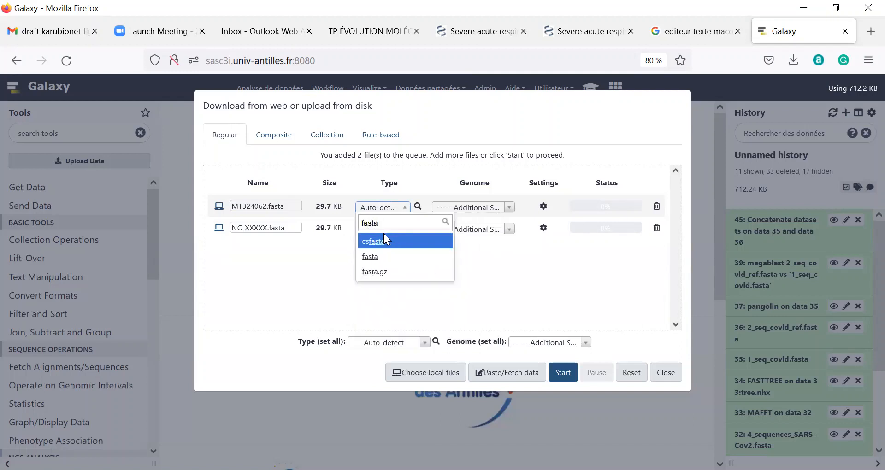
click(370, 258)
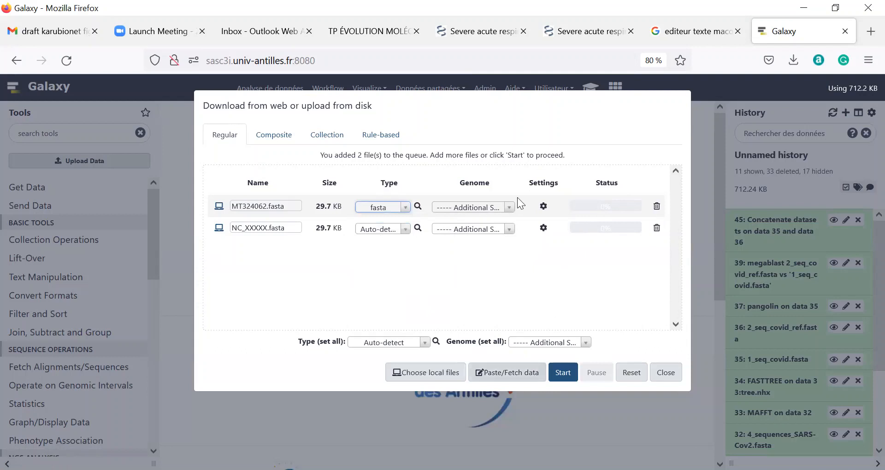
click(405, 229)
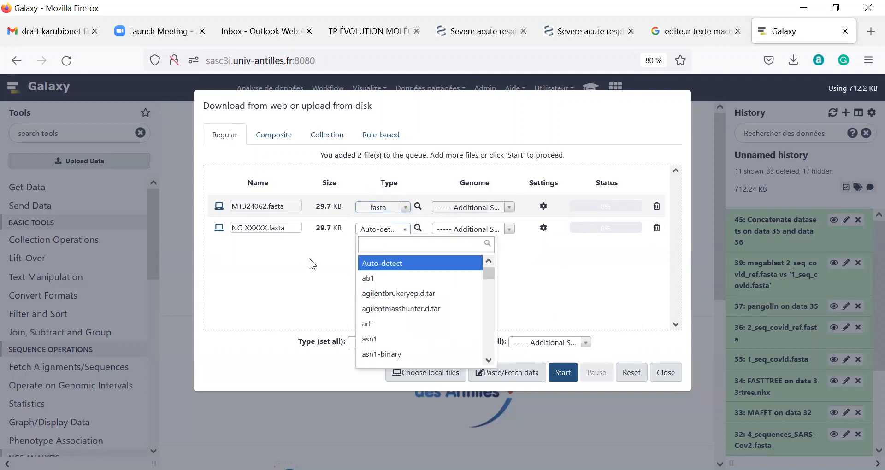
click(312, 287)
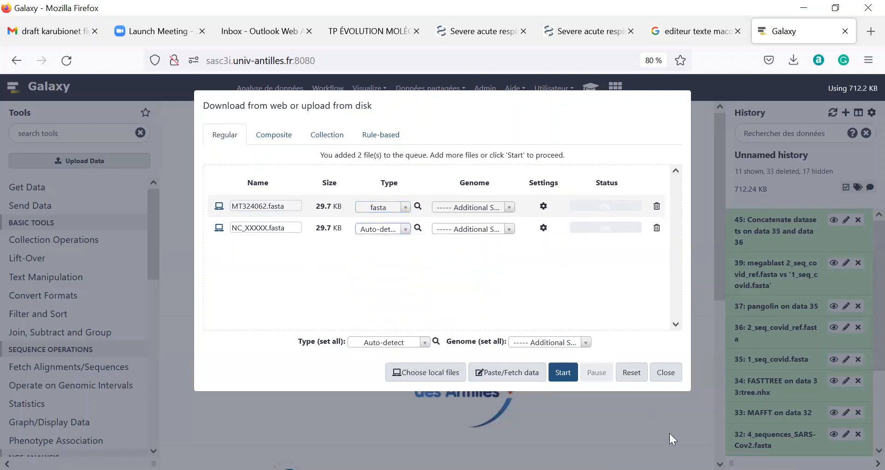
click(565, 374)
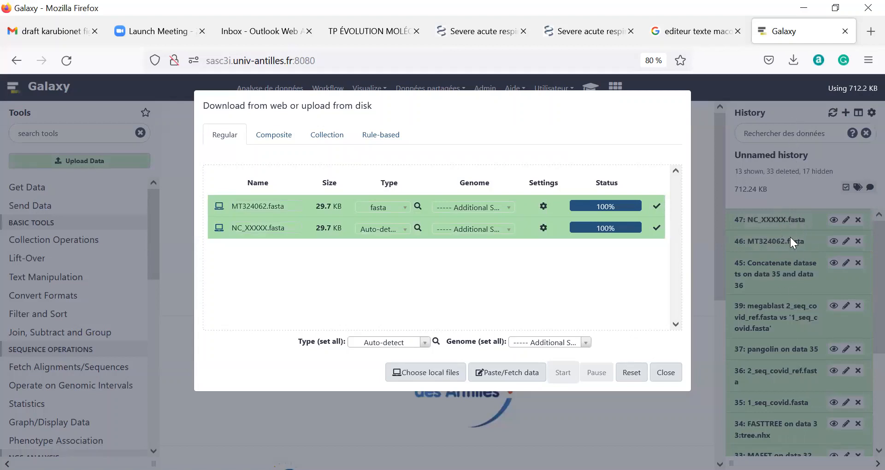
Close the upload window and search the tools for 'conca'.
click(666, 374)
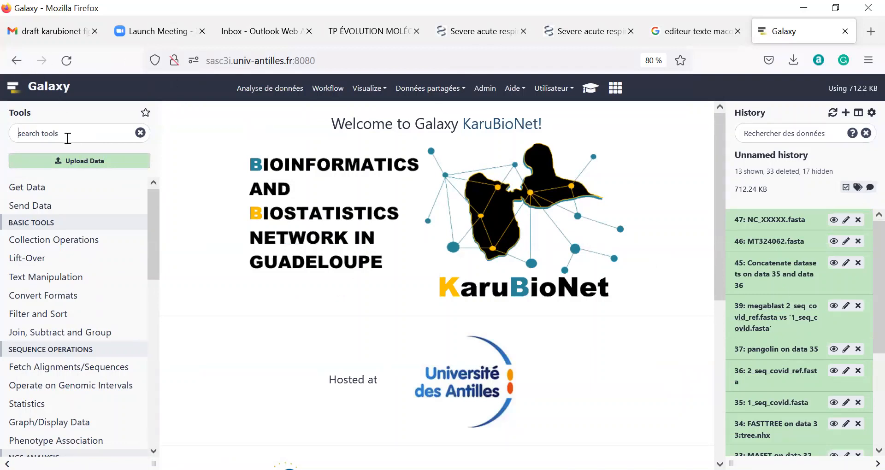
text(conca)
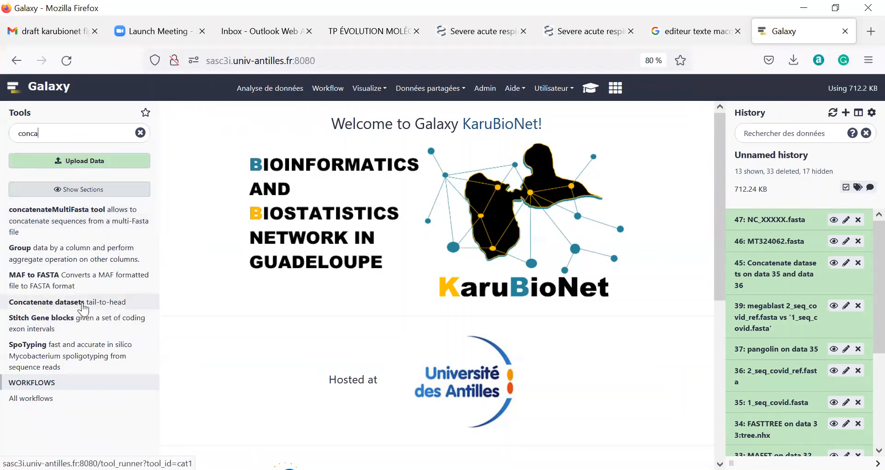
Run Concatenate datasets with NC_XXXXX.fasta first and MT324062.fasta as the second input.
click(105, 304)
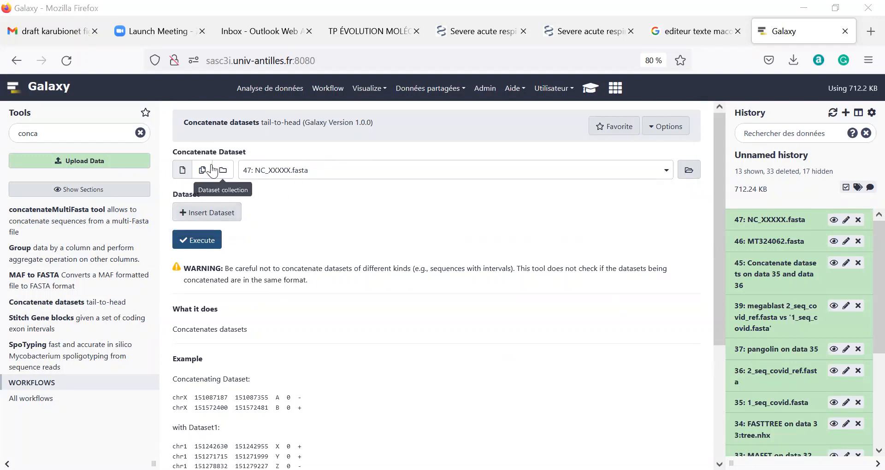
click(279, 173)
click(279, 173)
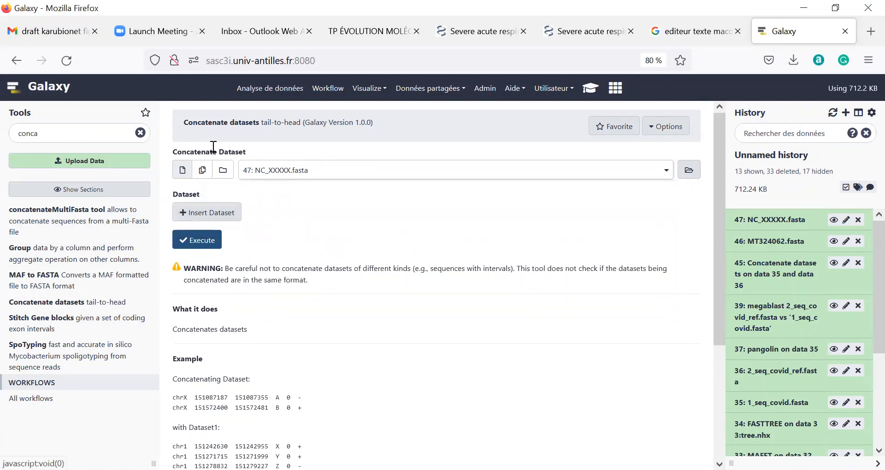
click(290, 173)
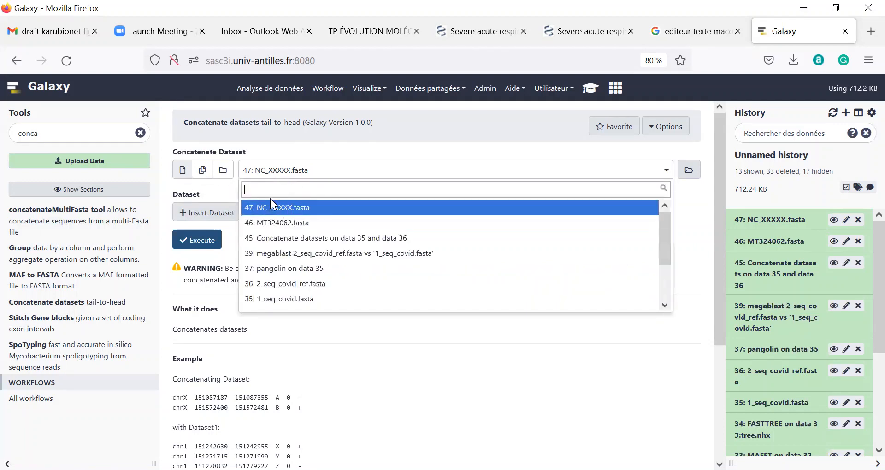
click(295, 210)
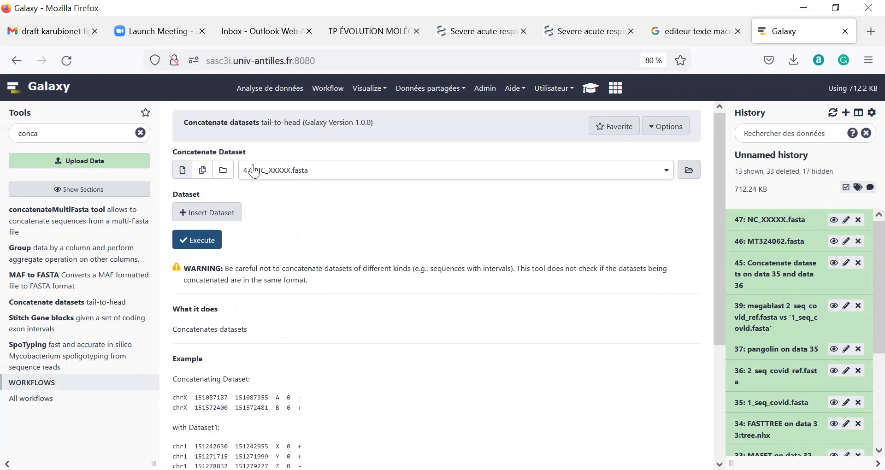
click(196, 216)
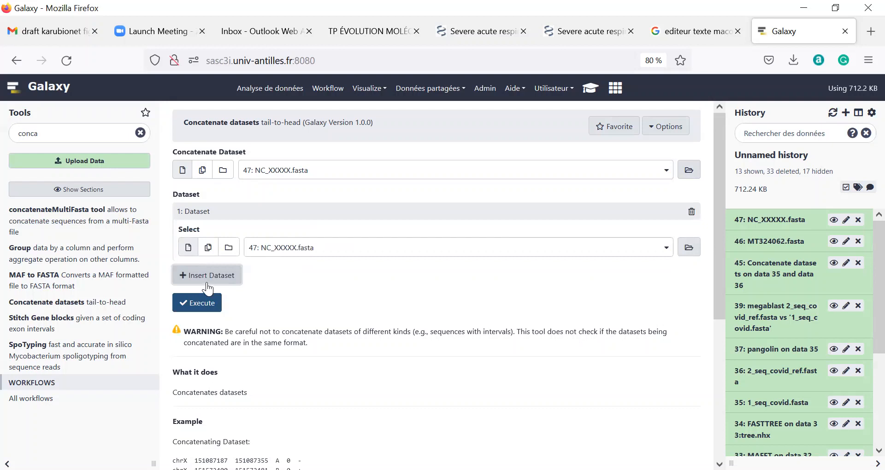
click(282, 248)
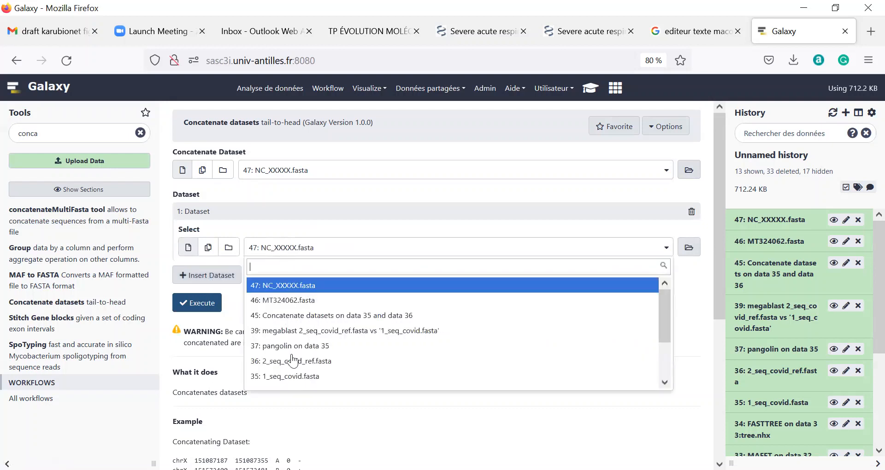
click(288, 300)
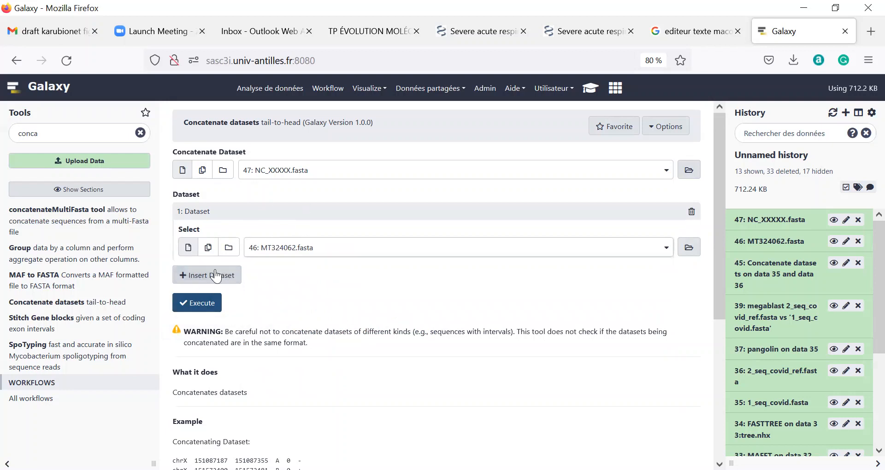
click(197, 304)
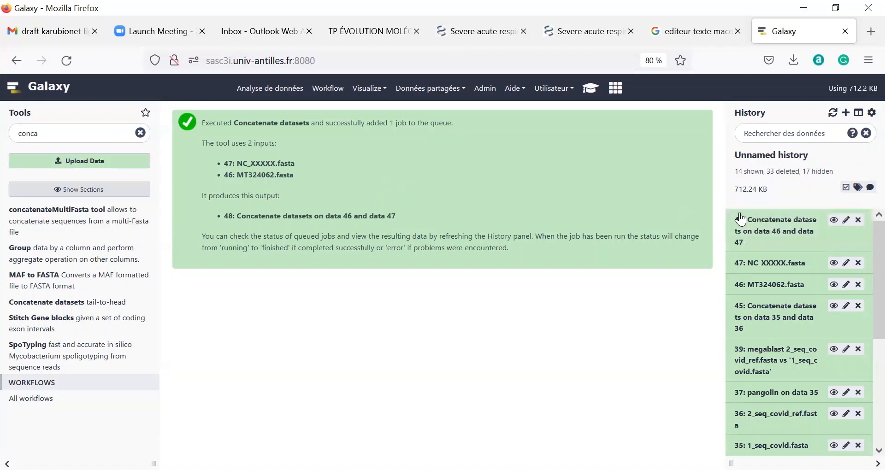
Expand history dataset 48 to confirm it holds 2 fasta sequences.
click(756, 228)
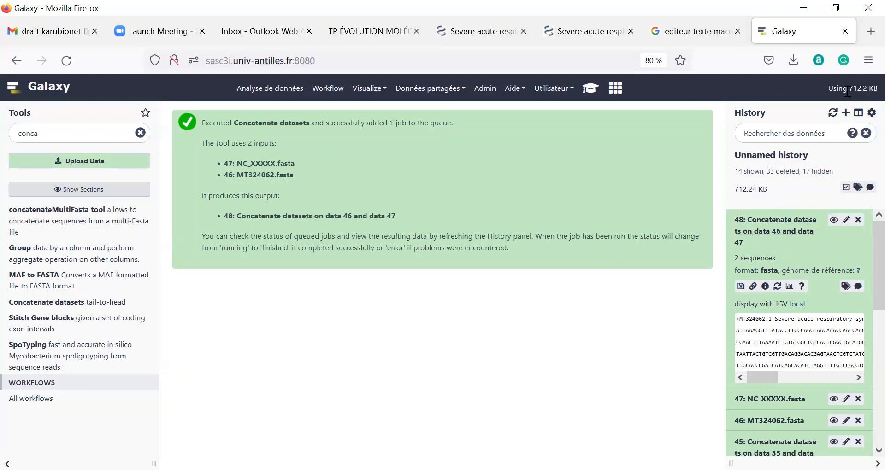
Delete datasets 48, 47, 46 and 45 and the megablast dataset 39 from the history.
click(858, 220)
click(858, 220)
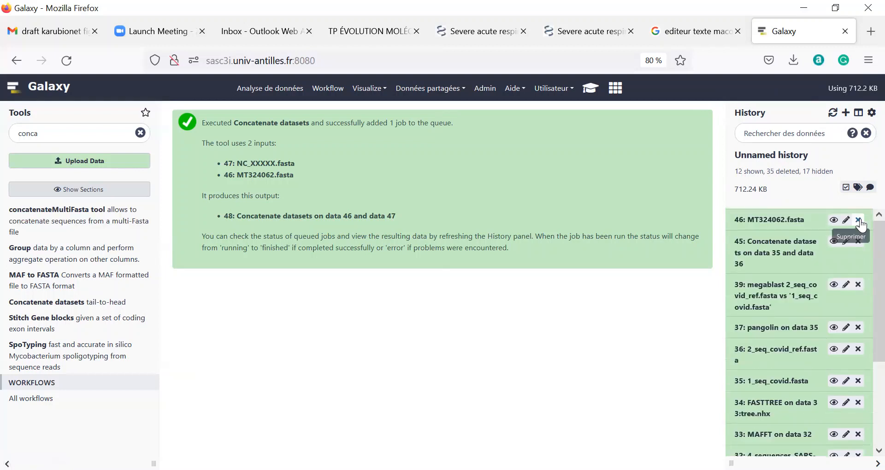
click(859, 220)
click(858, 220)
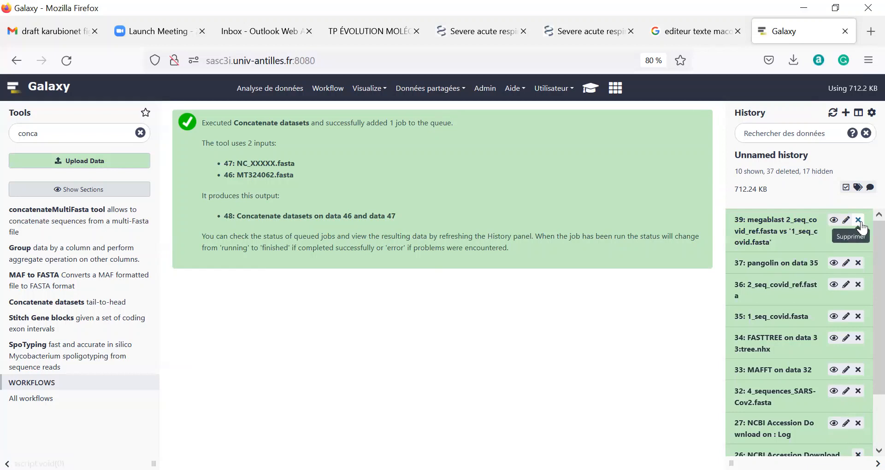
click(859, 221)
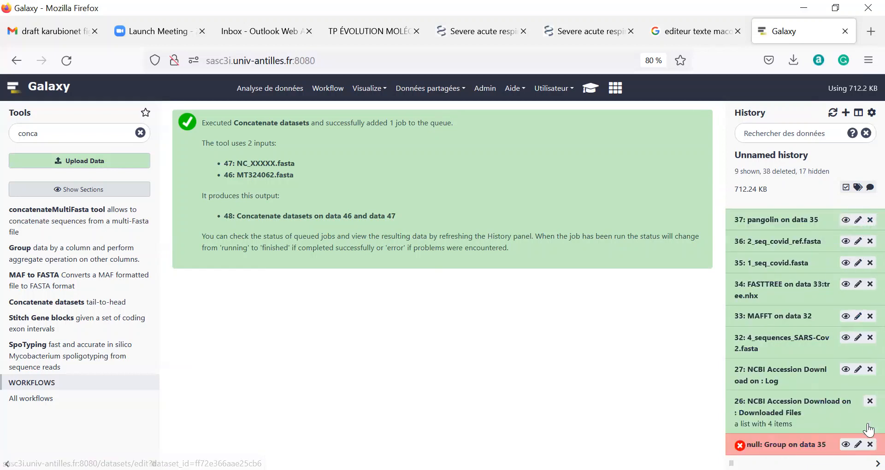
Remove the failed Group entry, permanently delete collection 26, and delete datasets 27 and 32.
click(869, 444)
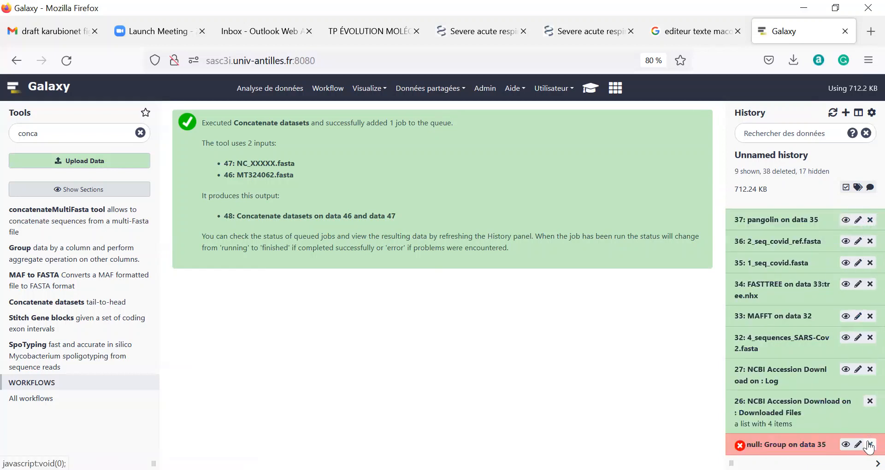
click(870, 402)
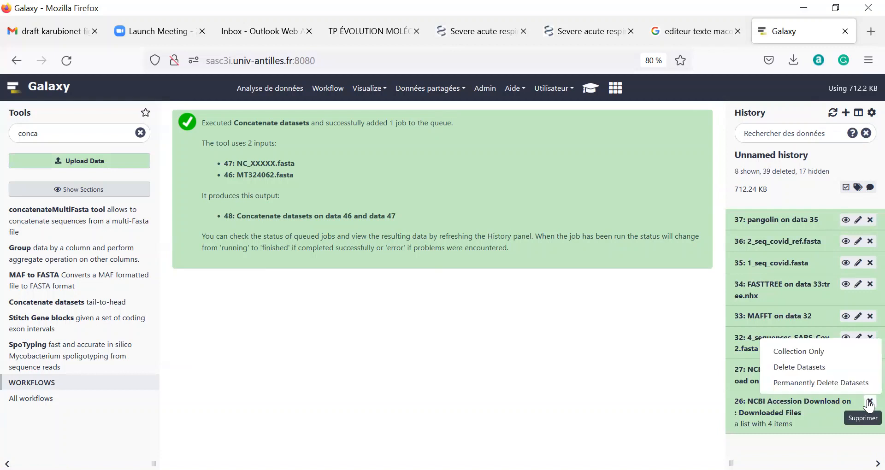
click(813, 383)
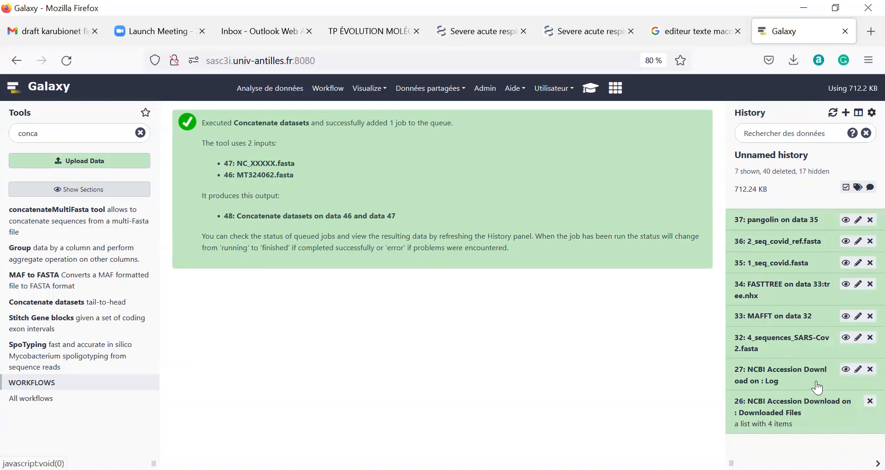
click(869, 369)
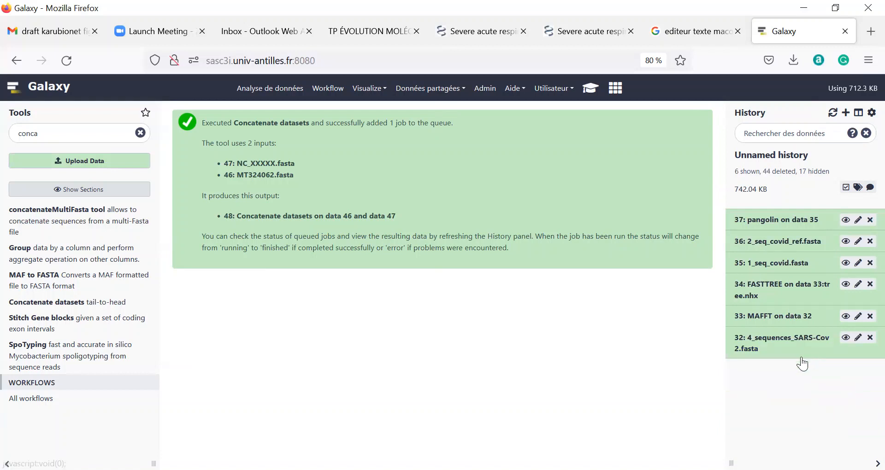
click(870, 340)
click(871, 115)
click(866, 114)
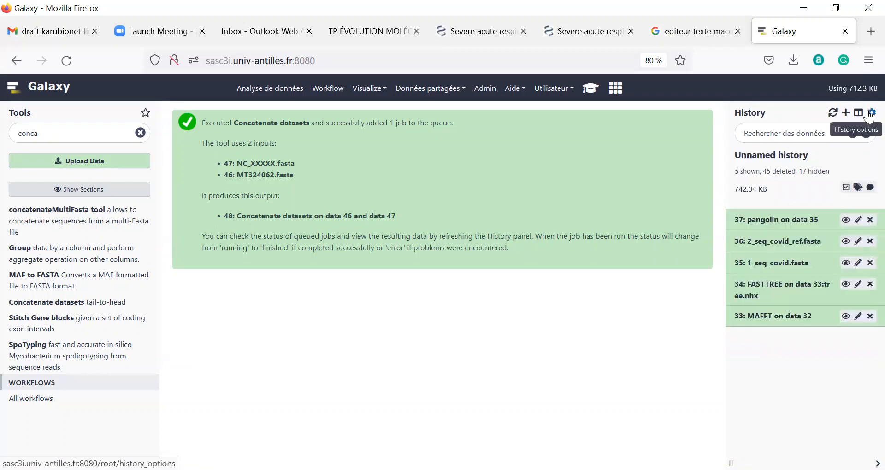
Permanently purge the deleted datasets with Purger les données supprimées, running it twice.
click(866, 115)
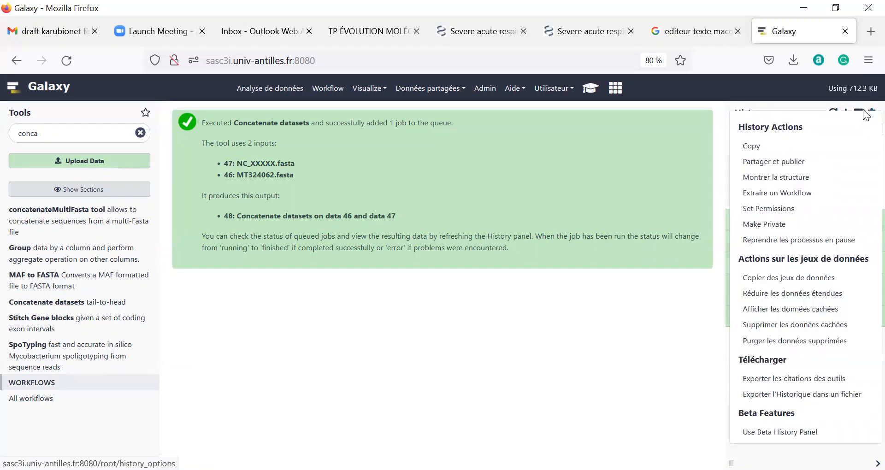
click(864, 107)
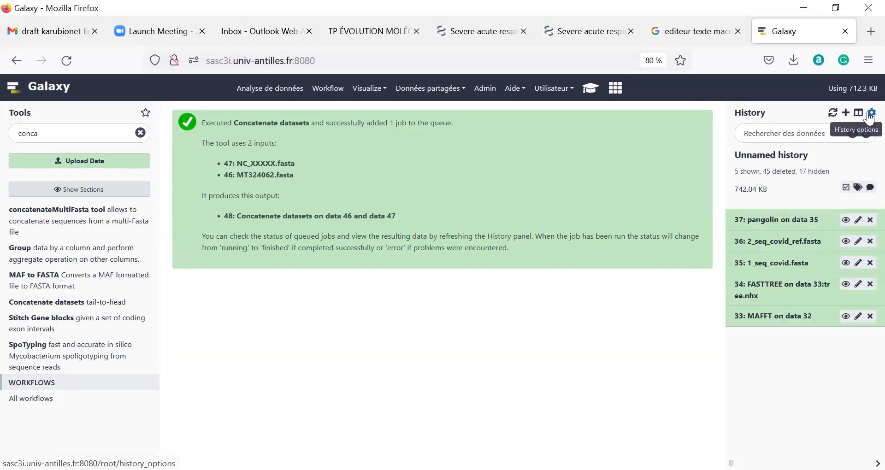
click(869, 115)
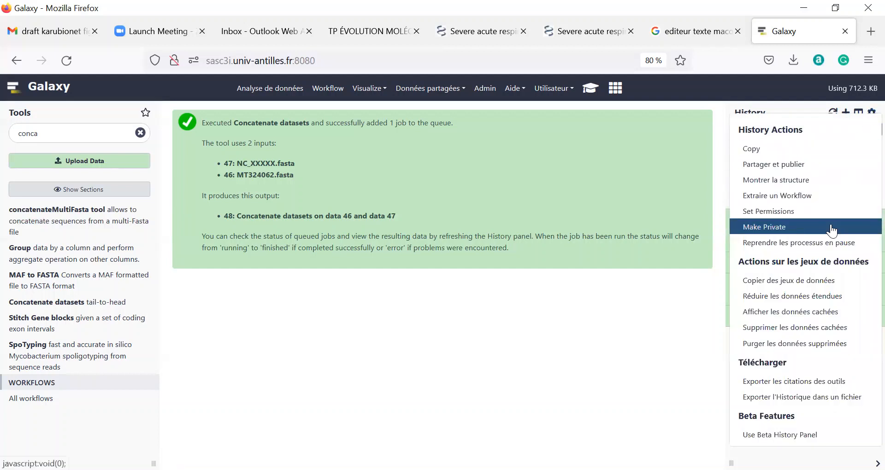
click(774, 346)
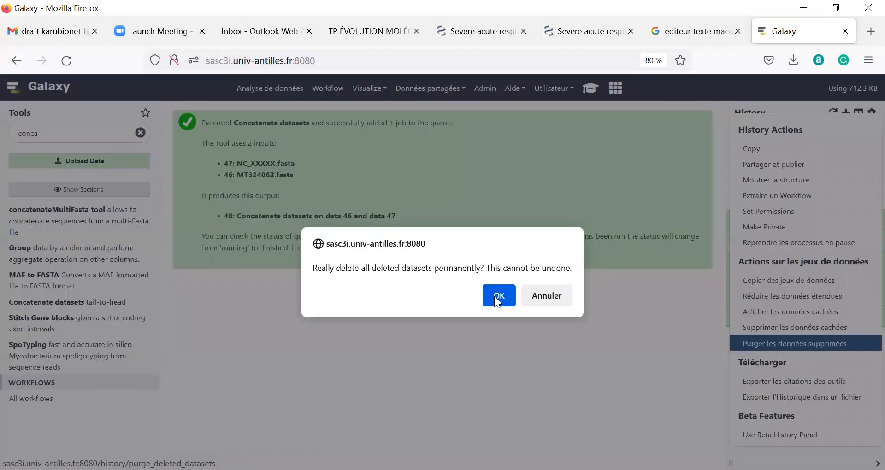
click(496, 301)
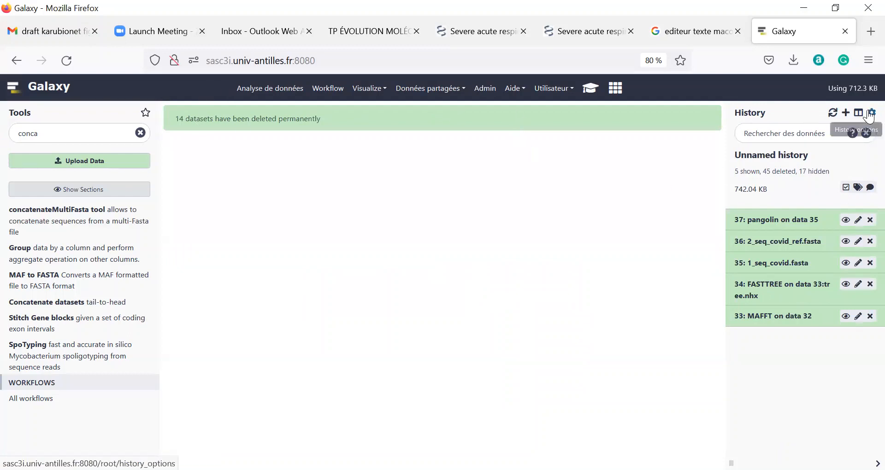
click(866, 112)
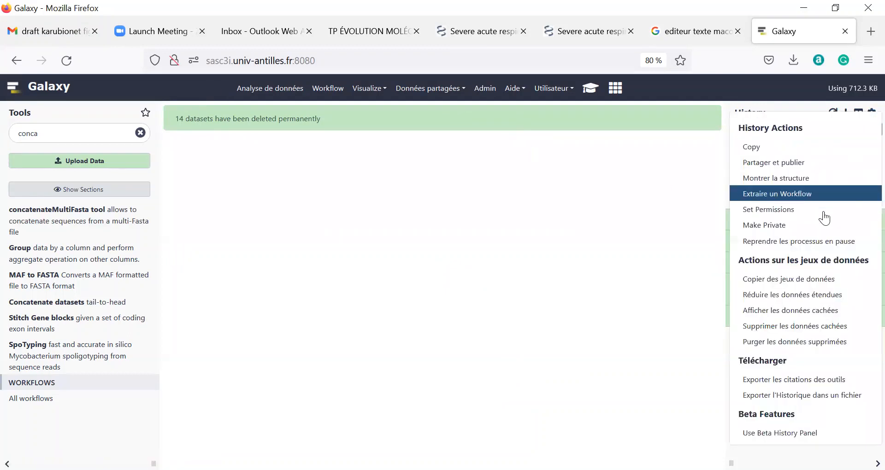
click(772, 344)
click(498, 295)
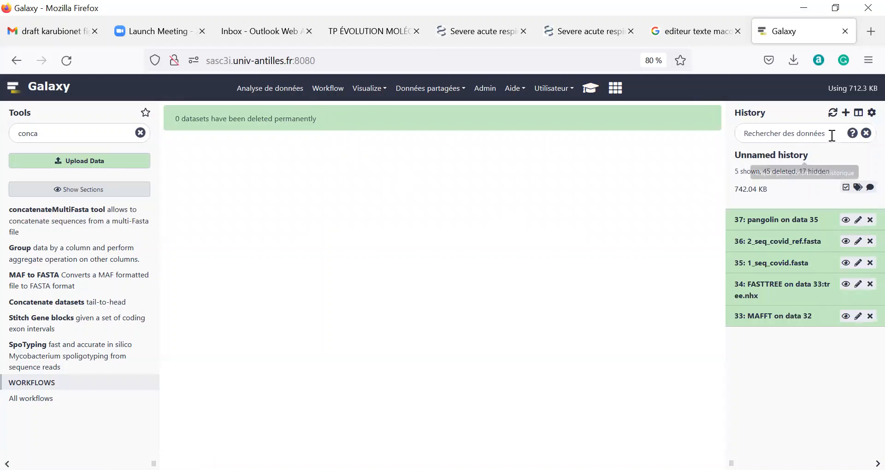
Delete all hidden datasets with Supprimer les données cachées, bringing the history to 237.58 KB.
click(868, 114)
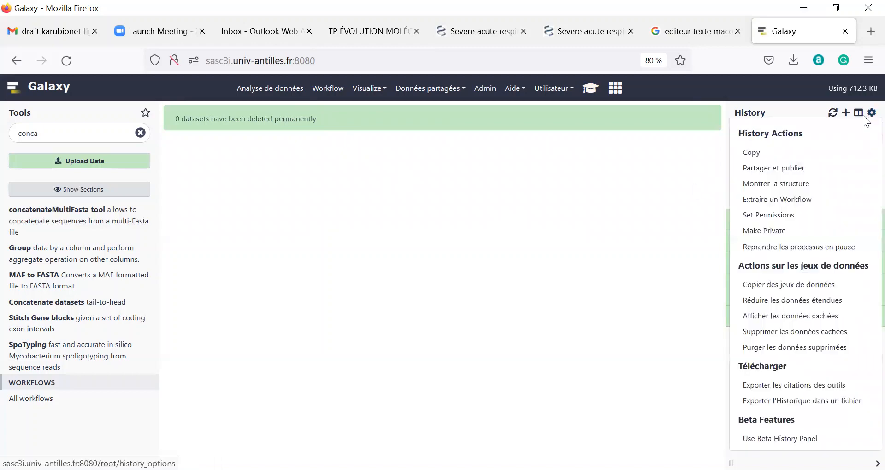
click(774, 333)
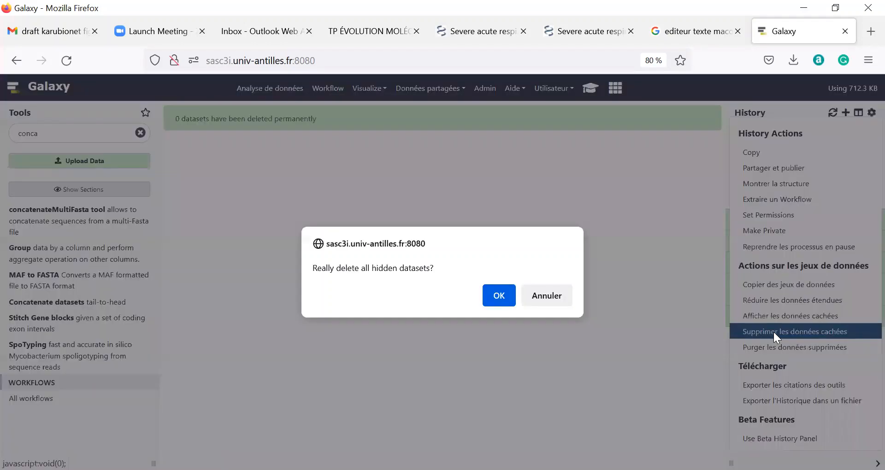
click(498, 297)
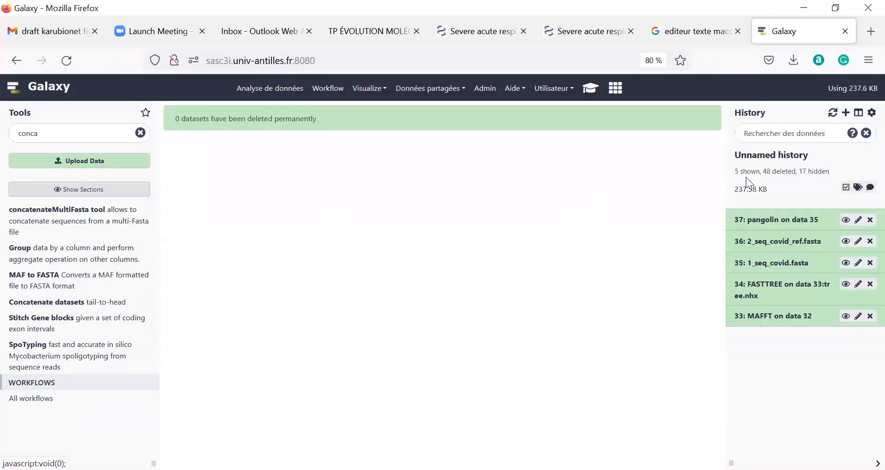
drag(735, 190, 759, 186)
click(736, 191)
Purge the newly deleted datasets permanently, leaving datasets 33 through 37.
click(869, 112)
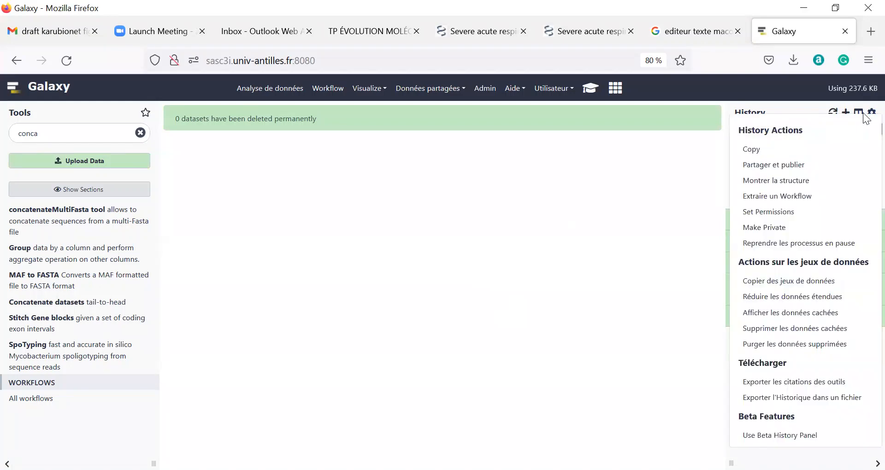
click(794, 343)
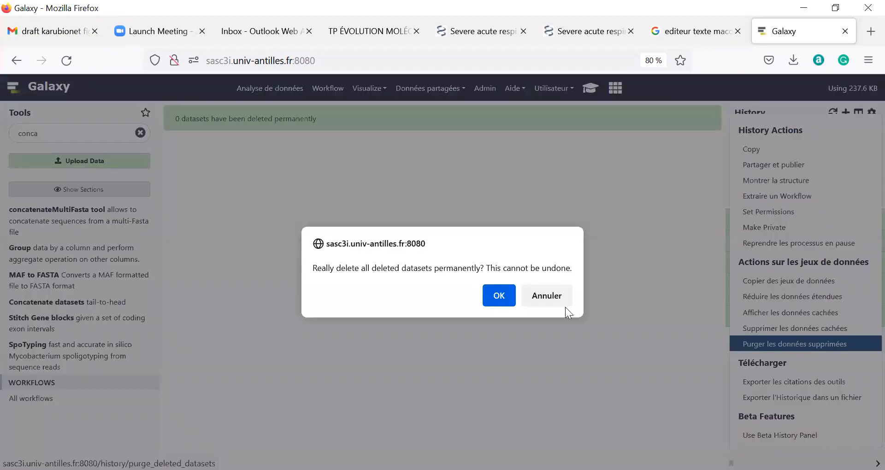
click(490, 296)
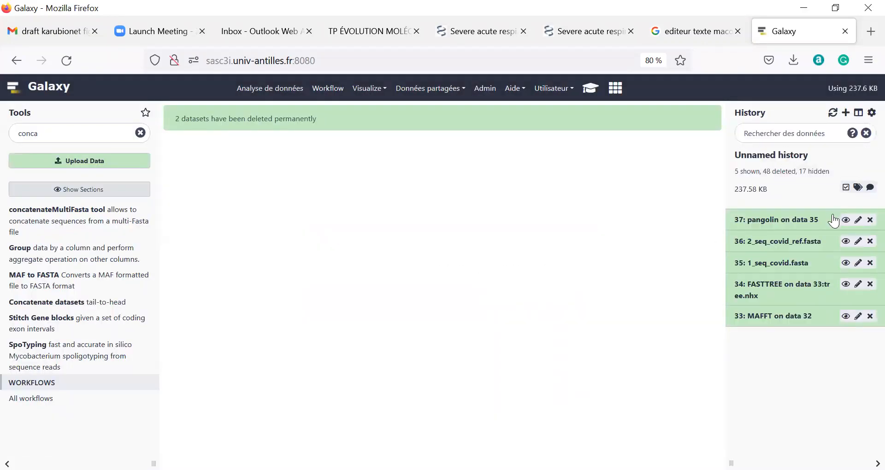